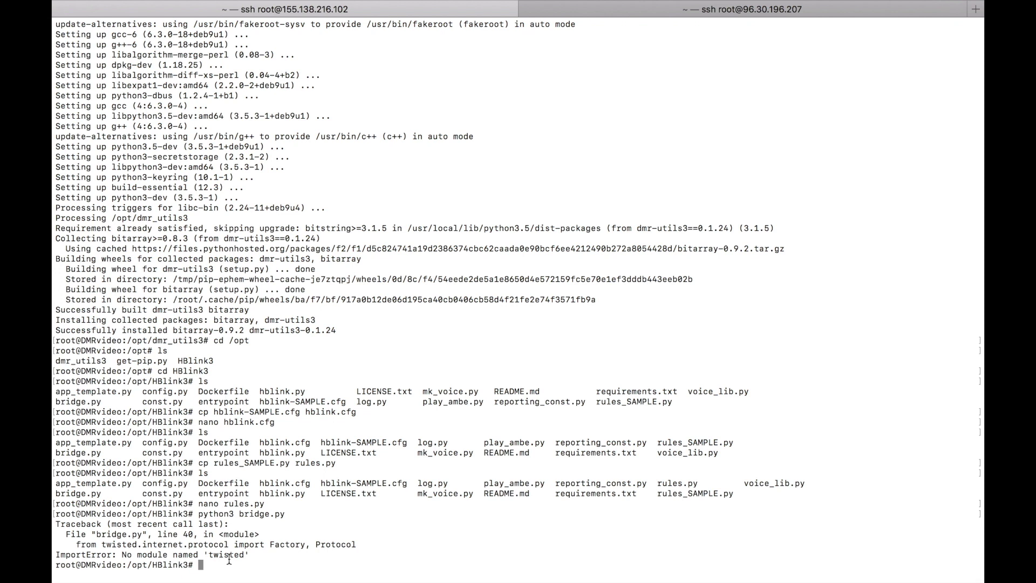
{"action": "type", "text": "apt-"}
{"action": "type", "text": "get in"}
{"action": "type", "text": "stall"}
{"action": "type", "text": " python3-twisted"}
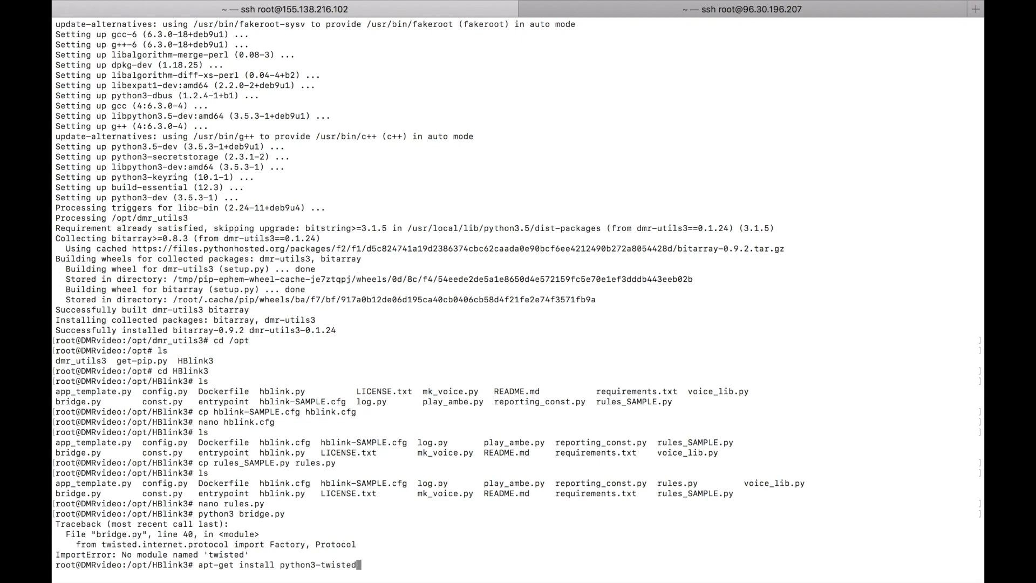
Step: Install python3-twisted via apt-get, accept the extra packages, and recall 'python3 bridge.py' from history
{"action": "key", "text": "Return"}
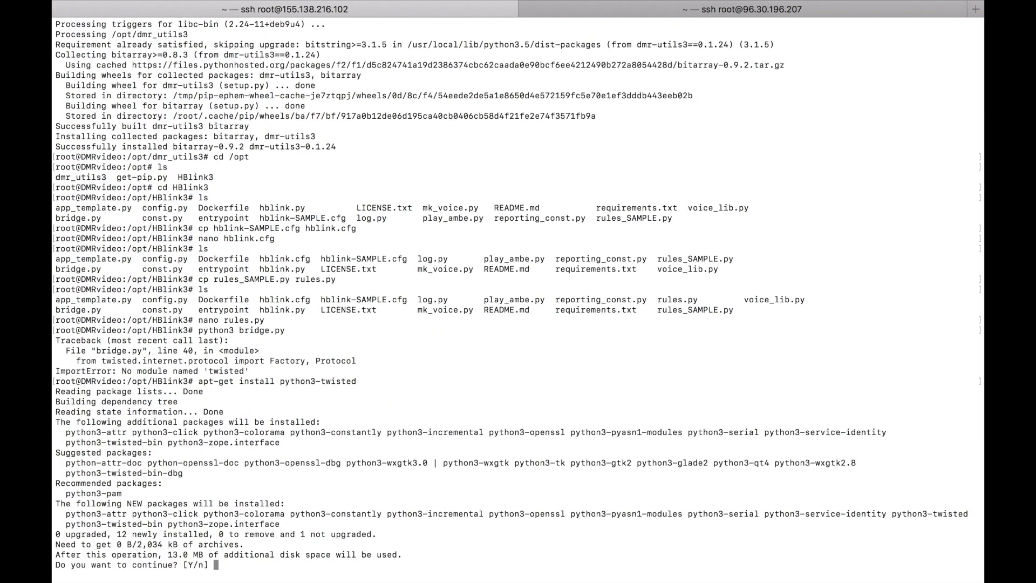
{"action": "type", "text": "y"}
{"action": "key", "text": "Return"}
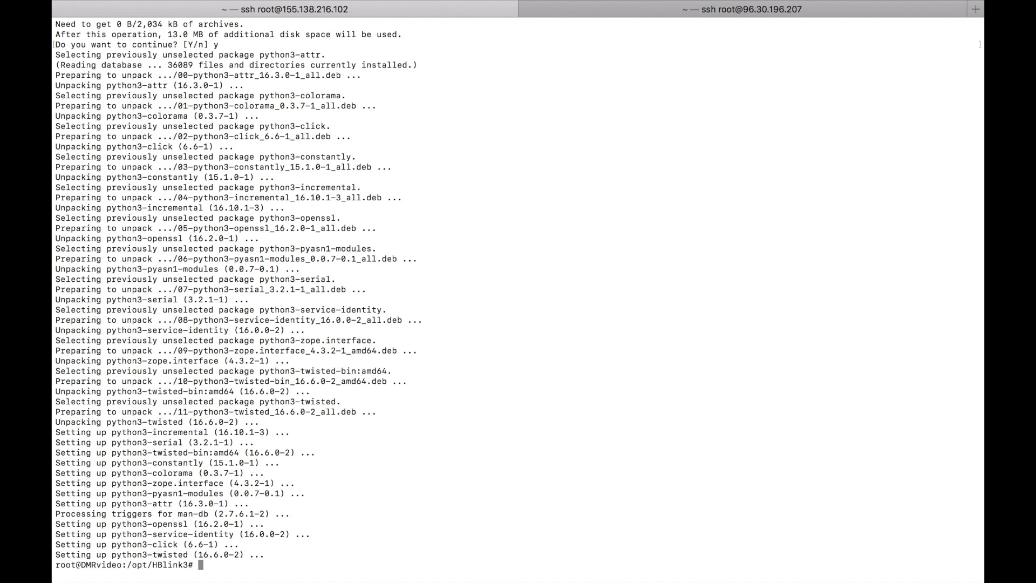
{"action": "key", "text": "Up"}
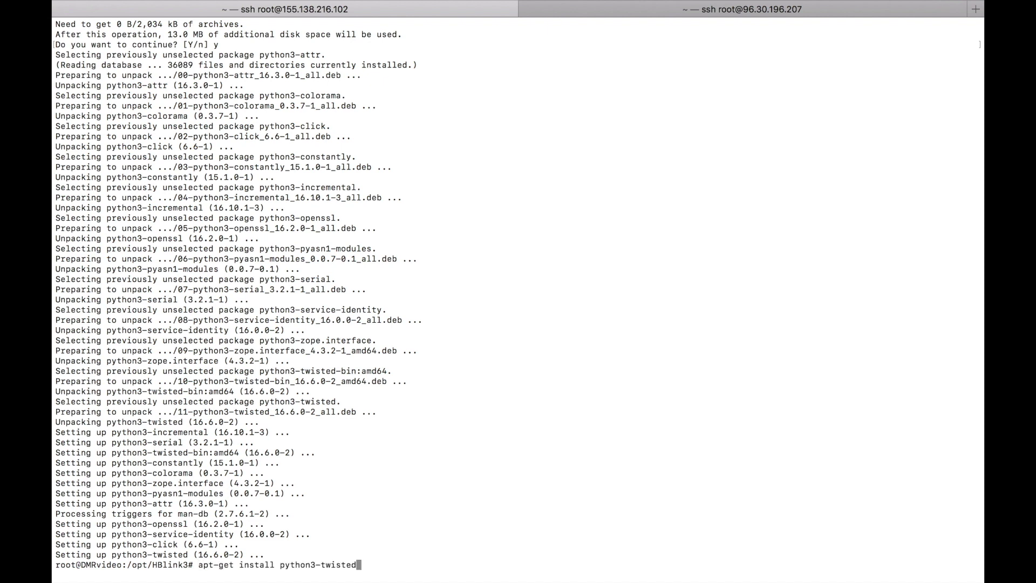
{"action": "key", "text": "Up"}
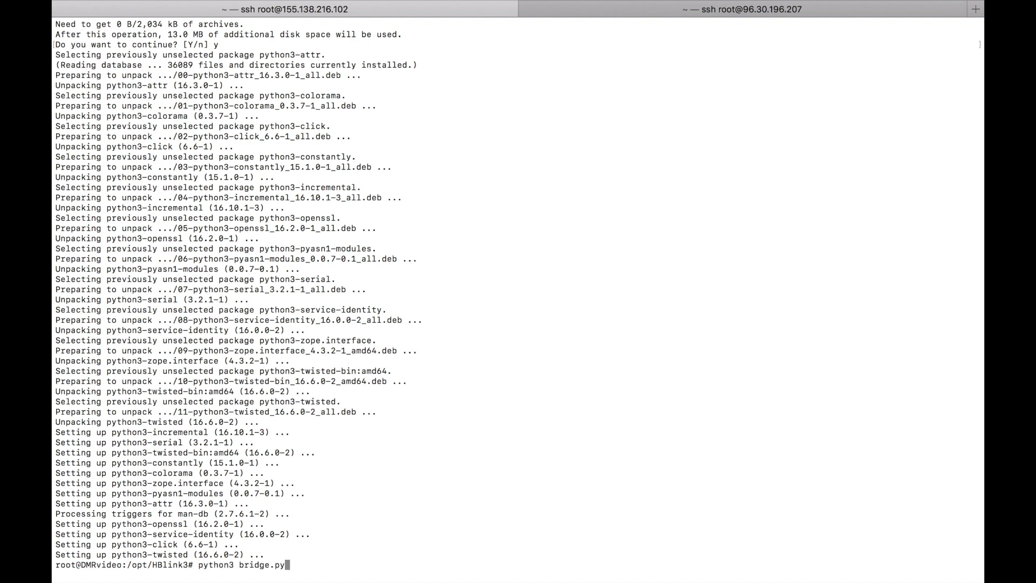
Step: Launch python3 bridge.py, watch the master reject the login with MSTNAK, then stop it
{"action": "key", "text": "Return"}
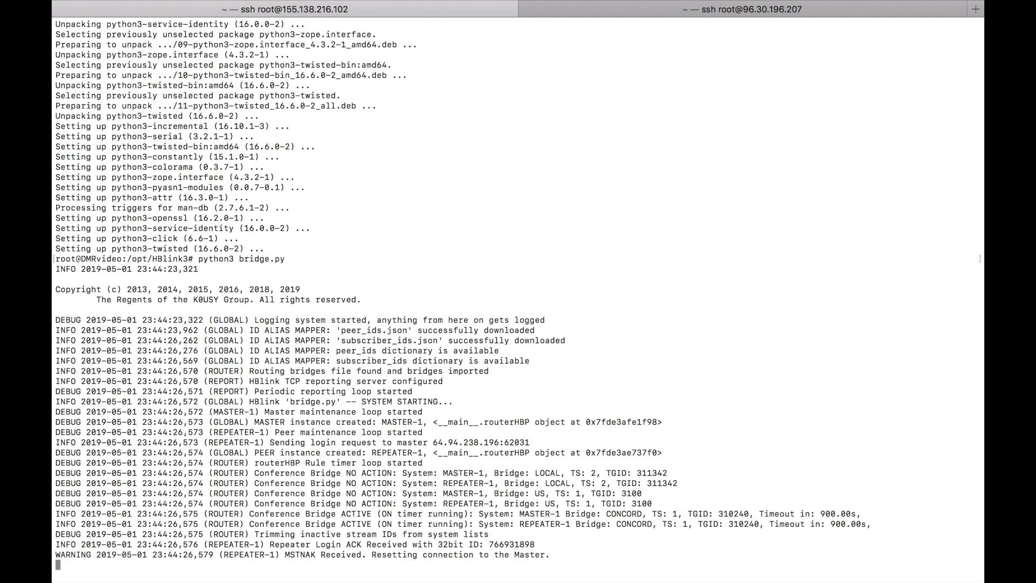
{"action": "key", "text": "ctrl+c"}
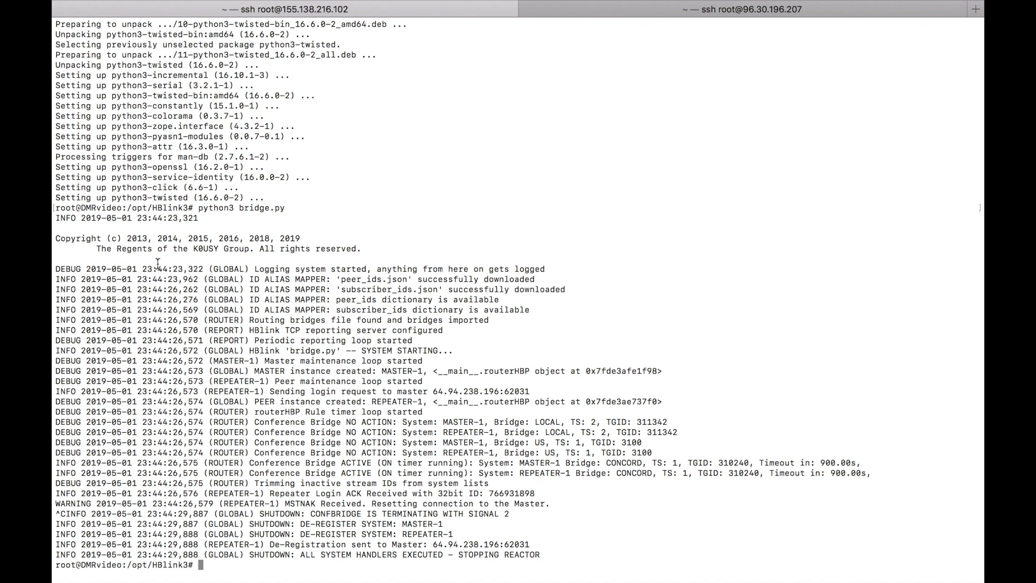
{"action": "left_click_drag", "start_coordinate": [300, 207], "coordinate": [294, 208]}
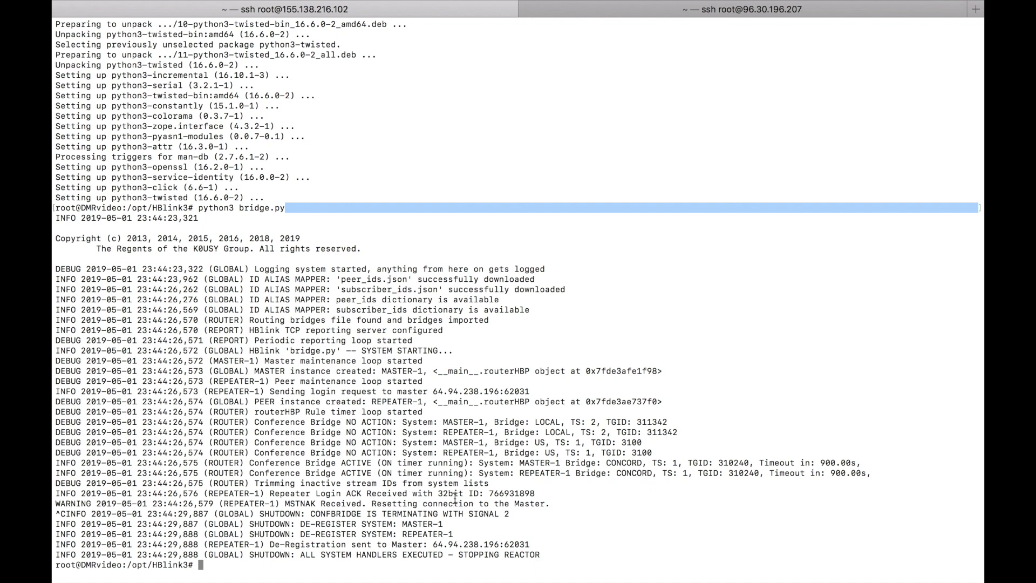
Step: Rerun python3 bridge.py, observe the repeated MSTNAK warnings, and stop it with Ctrl+C
{"action": "key", "text": "Up"}
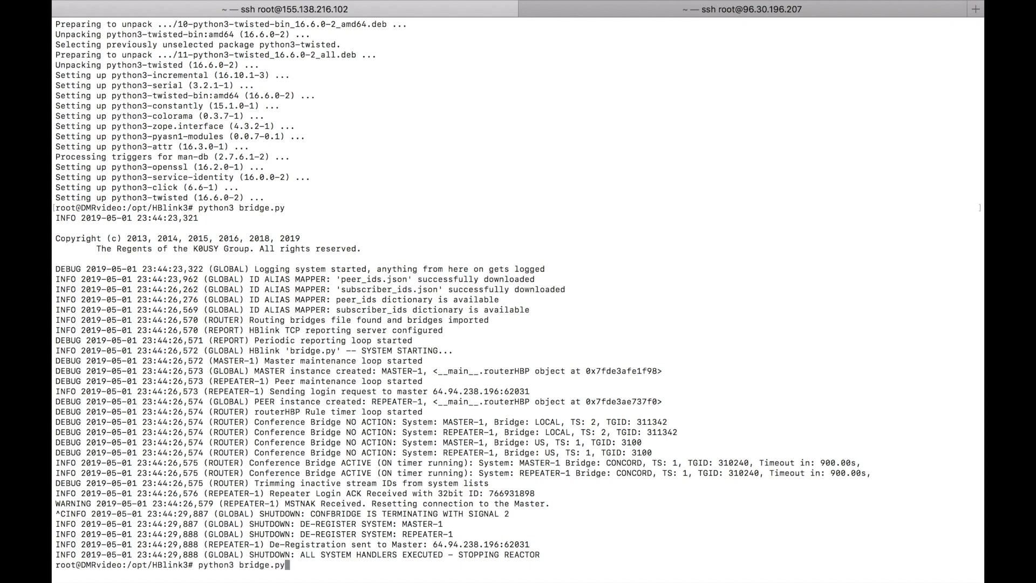
{"action": "key", "text": "Return"}
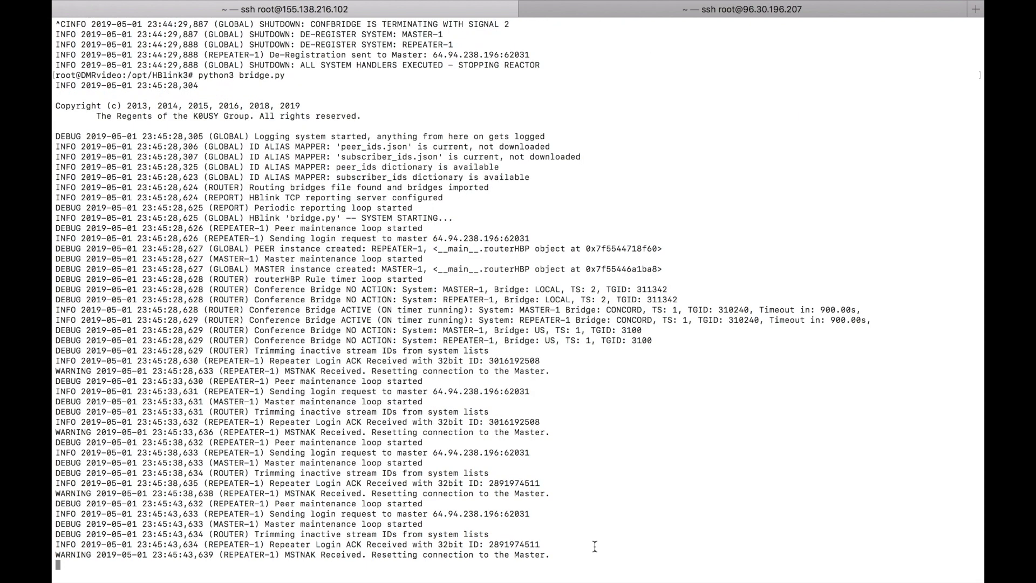
{"action": "key", "text": "ctrl+c"}
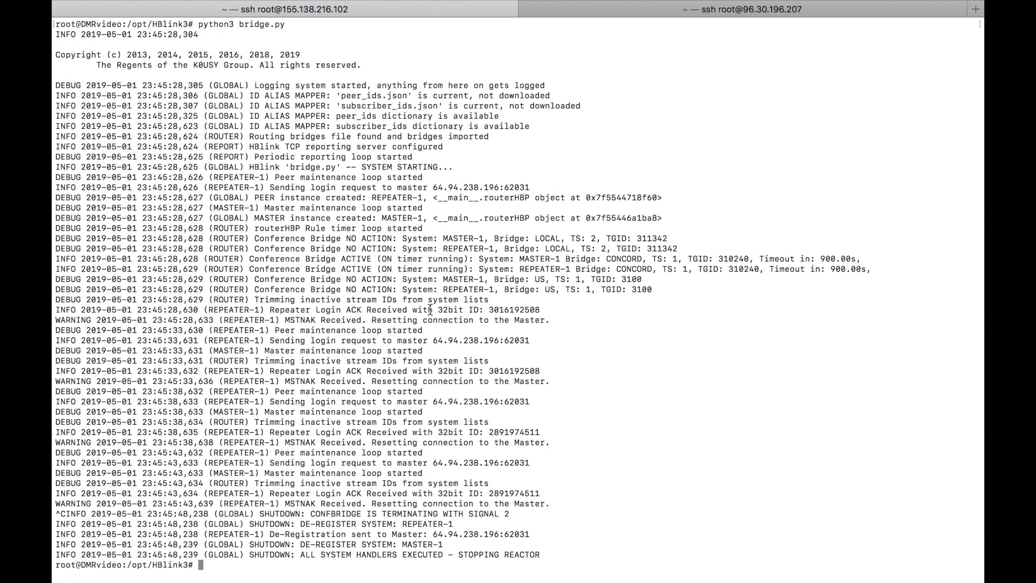
{"action": "type", "text": "nano "}
{"action": "type", "text": "hbl"}
{"action": "type", "text": "ink"}
{"action": "type", "text": ".cfg"}
Step: Open hblink.cfg in nano and page down through the OPENBRIDGE and master sections
{"action": "key", "text": "Return"}
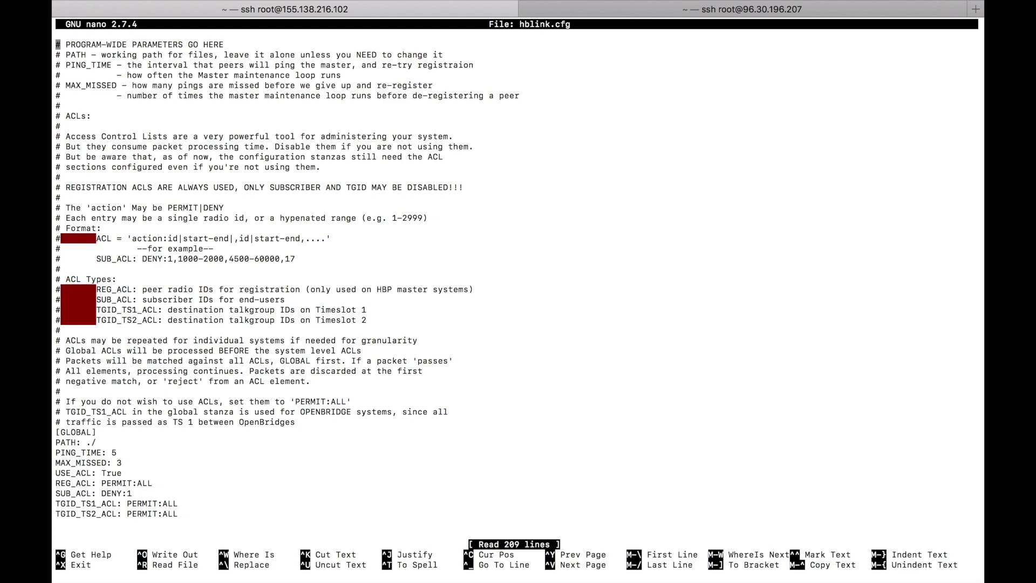
{"action": "key", "text": "ctrl+v"}
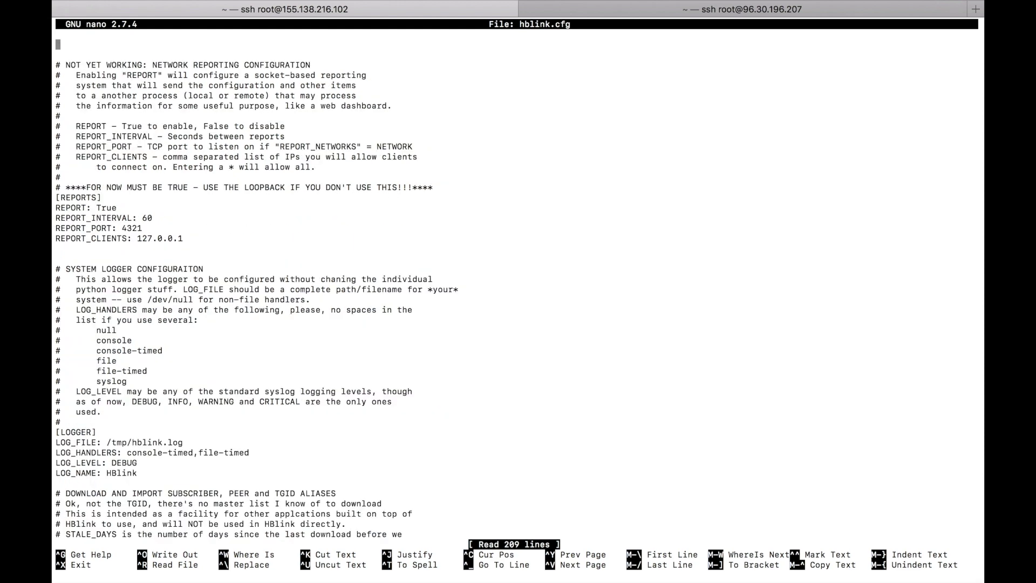
{"action": "key", "text": "ctrl+v"}
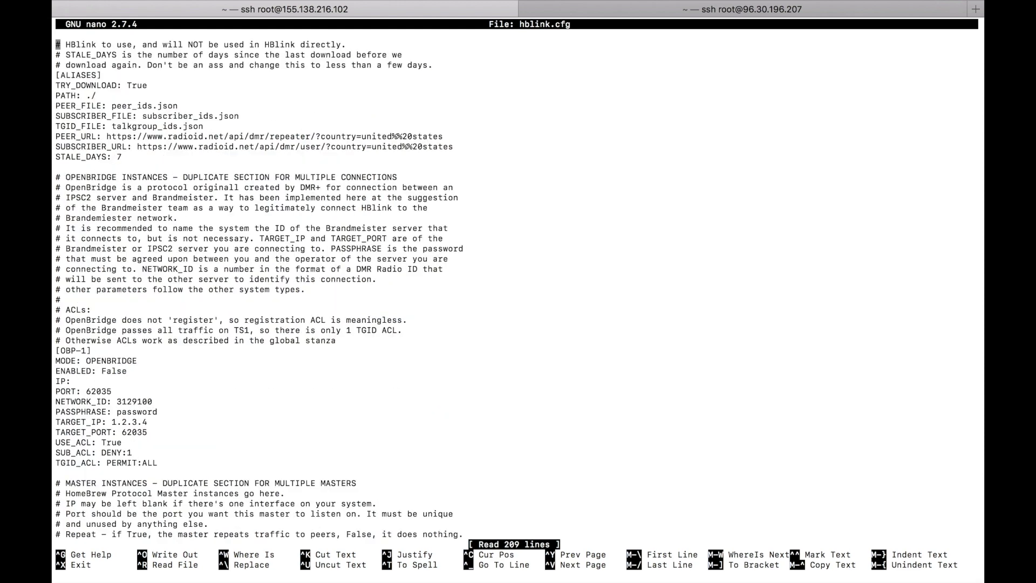
{"action": "key", "text": "ctrl+v"}
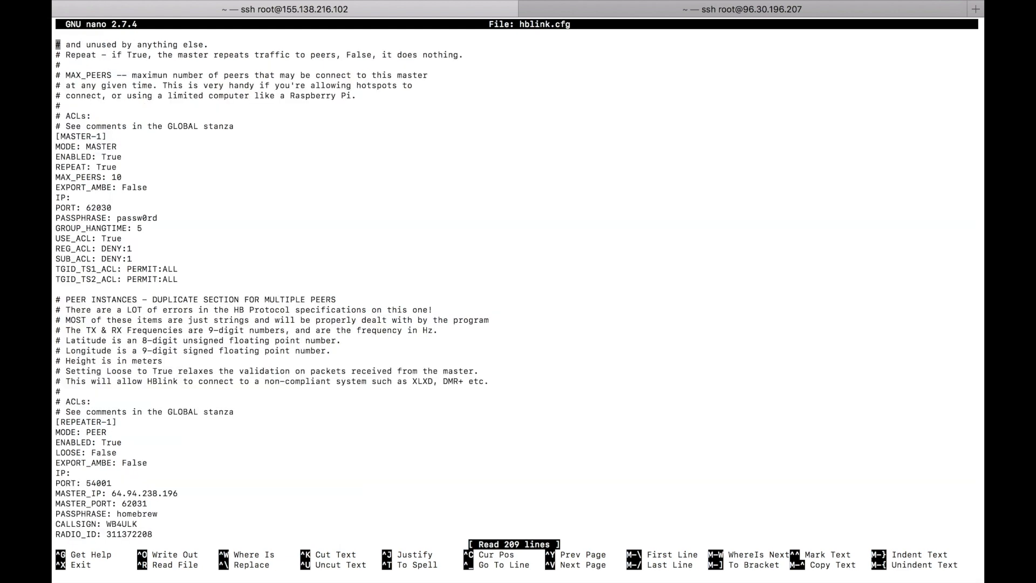
{"action": "key", "text": "Down"}
{"action": "key", "text": "Down"}
{"action": "key", "text": "Down"}
{"action": "key", "text": "Up"}
{"action": "key", "text": "Up"}
{"action": "key", "text": "Up"}
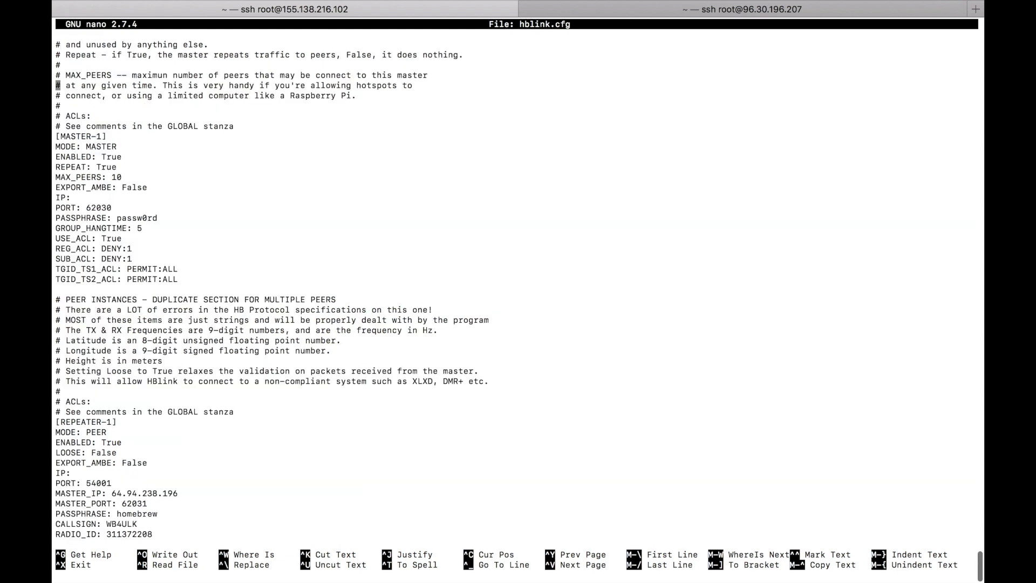
{"action": "key", "text": "Up"}
{"action": "key", "text": "Up"}
{"action": "key", "text": "Up"}
{"action": "key", "text": "Down"}
{"action": "key", "text": "Down"}
{"action": "key", "text": "Down"}
{"action": "key", "text": "Down"}
{"action": "key", "text": "Down"}
{"action": "key", "text": "Down"}
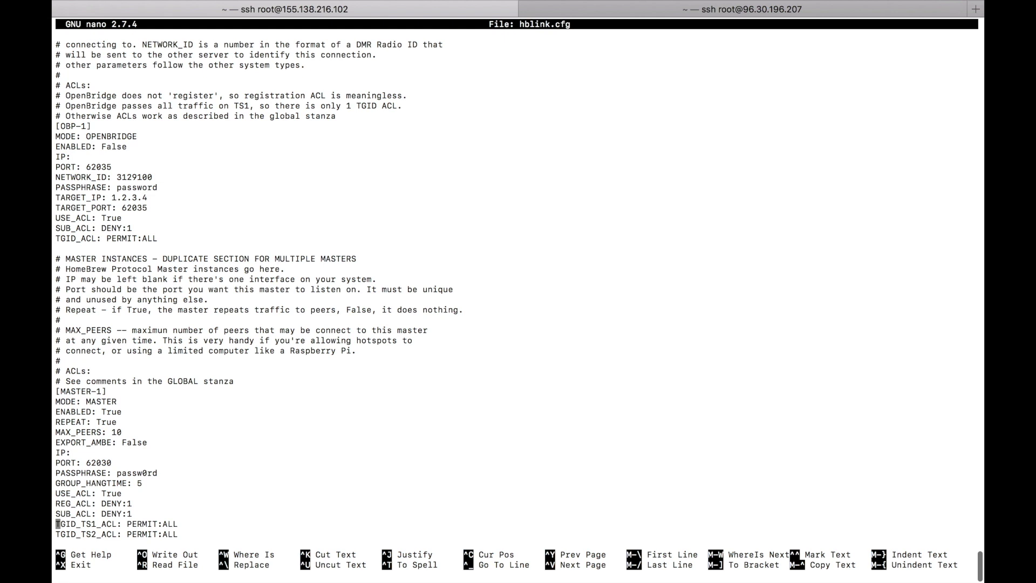
{"action": "key", "text": "Down"}
{"action": "key", "text": "Down"}
{"action": "key", "text": "Down"}
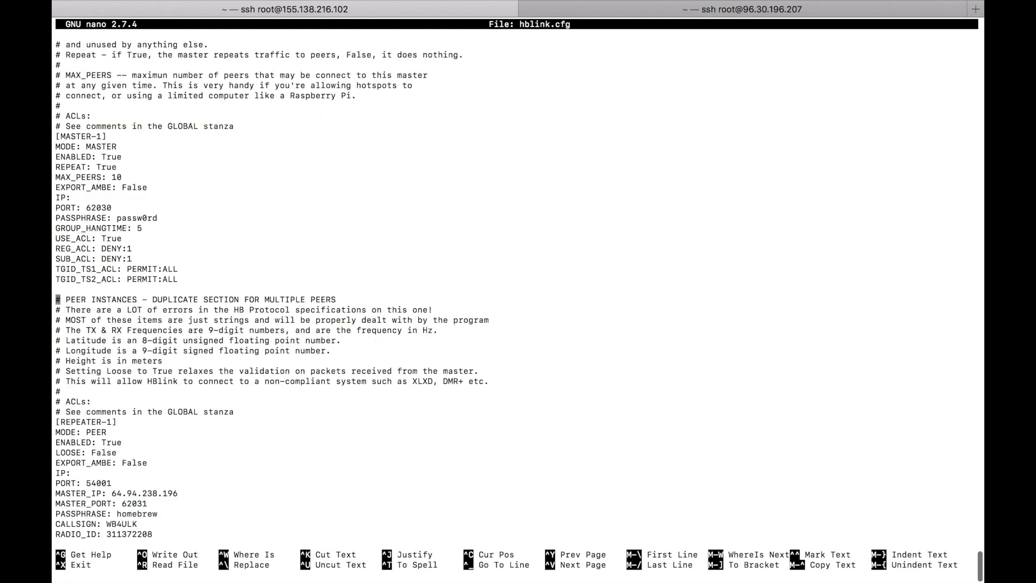
{"action": "key", "text": "Down"}
{"action": "key", "text": "Down"}
{"action": "key", "text": "Down"}
{"action": "key", "text": "Down"}
{"action": "key", "text": "Down"}
{"action": "key", "text": "Down"}
{"action": "key", "text": "Down"}
{"action": "key", "text": "Down"}
{"action": "key", "text": "Down"}
{"action": "key", "text": "Down"}
{"action": "key", "text": "Down"}
{"action": "key", "text": "Down"}
{"action": "key", "text": "Down"}
{"action": "key", "text": "Down"}
{"action": "key", "text": "Down"}
{"action": "key", "text": "Down"}
{"action": "key", "text": "Down"}
{"action": "key", "text": "Down"}
{"action": "key", "text": "Down"}
{"action": "key", "text": "Down"}
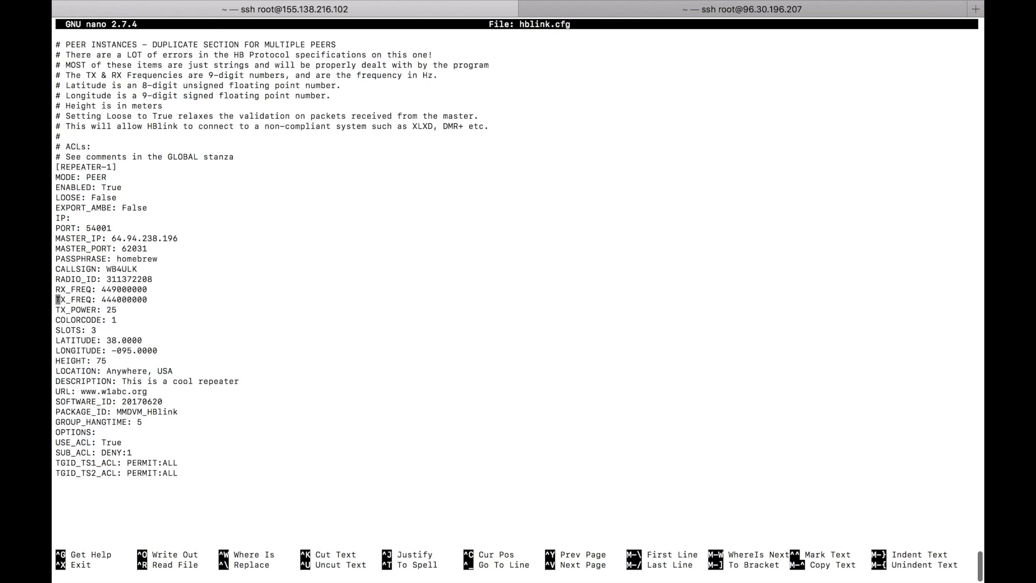
{"action": "key", "text": "Up"}
{"action": "key", "text": "Up"}
{"action": "left_click_drag", "start_coordinate": [159, 257], "coordinate": [118, 263]}
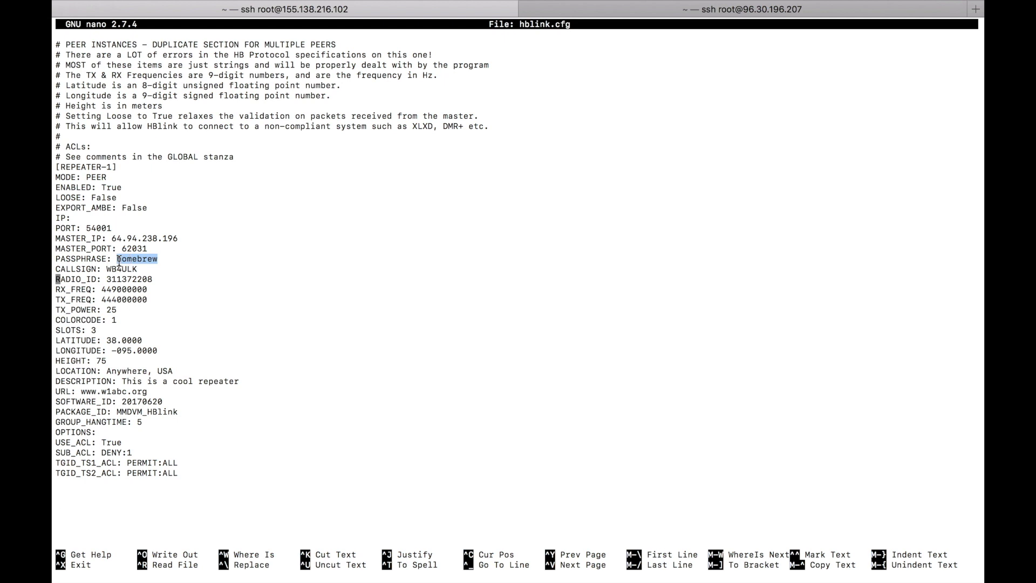
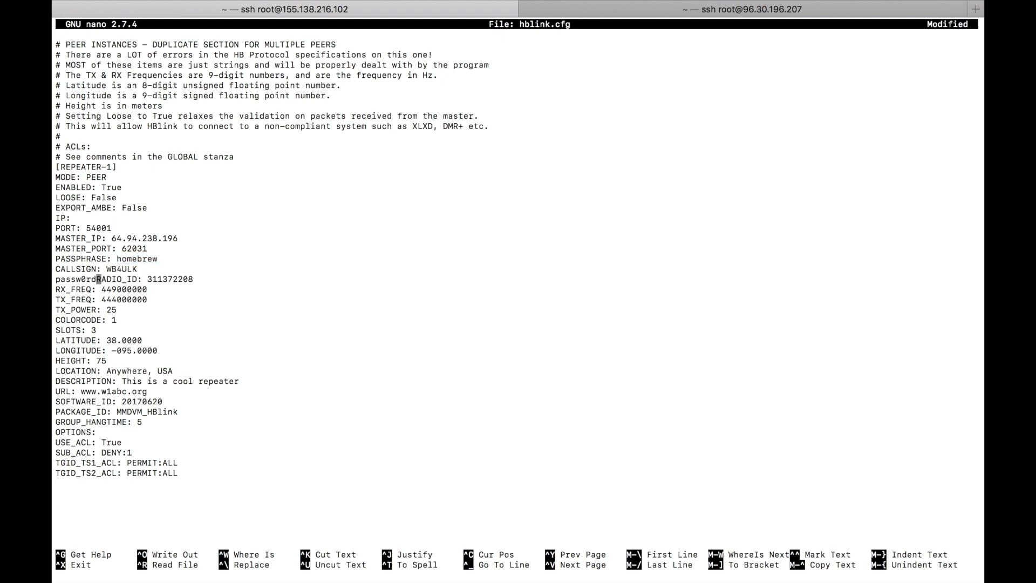
{"action": "key", "text": "BackSpace"}
{"action": "key", "text": "BackSpace"}
{"action": "key", "text": "BackSpace"}
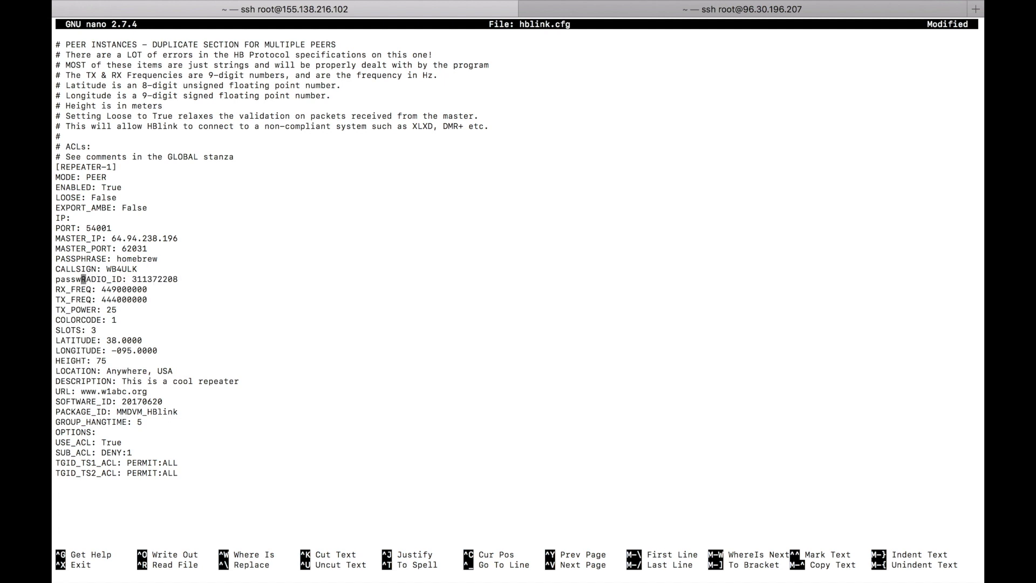
{"action": "key", "text": "BackSpace"}
{"action": "key", "text": "BackSpace"}
{"action": "key", "text": "BackSpace"}
{"action": "key", "text": "BackSpace"}
{"action": "key", "text": "BackSpace"}
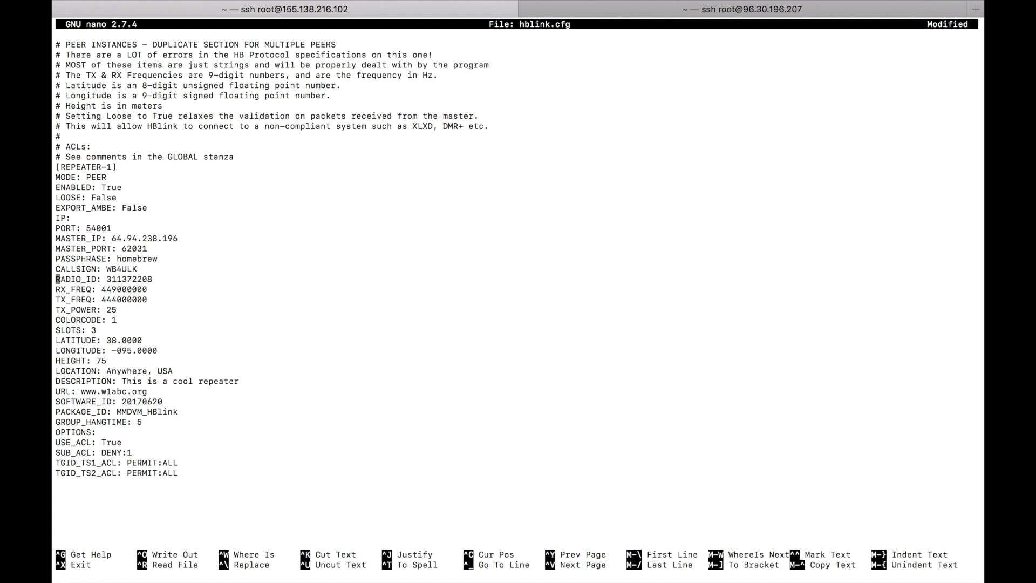
{"action": "key", "text": "Up"}
{"action": "key", "text": "Up"}
{"action": "key", "text": "Right"}
{"action": "key", "text": "Right"}
{"action": "key", "text": "Right"}
{"action": "key", "text": "Right"}
{"action": "key", "text": "Right"}
{"action": "key", "text": "Right"}
{"action": "key", "text": "Right"}
{"action": "key", "text": "Right"}
{"action": "key", "text": "Right"}
{"action": "key", "text": "Right"}
{"action": "key", "text": "Right"}
{"action": "key", "text": "Right"}
{"action": "key", "text": "Right"}
{"action": "key", "text": "BackSpace"}
{"action": "key", "text": "BackSpace"}
{"action": "key", "text": "BackSpace"}
{"action": "key", "text": "BackSpace"}
{"action": "key", "text": "BackSpace"}
{"action": "key", "text": "BackSpace"}
{"action": "key", "text": "BackSpace"}
Step: Save hblink.cfg, exit nano, and recall 'python3 bridge.py' at the shell prompt
{"action": "key", "text": "ctrl+x"}
{"action": "key", "text": "y"}
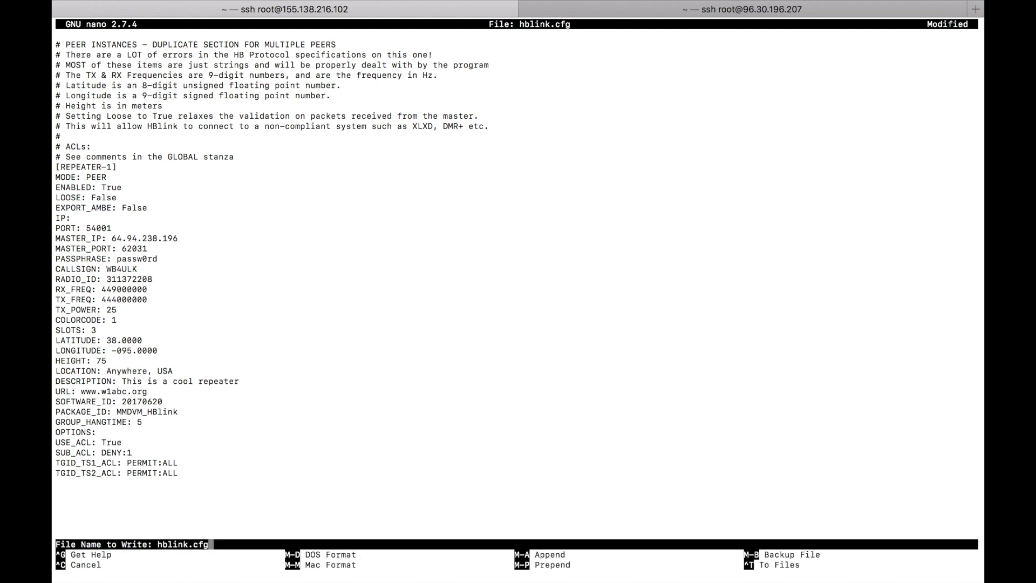
{"action": "key", "text": "Return"}
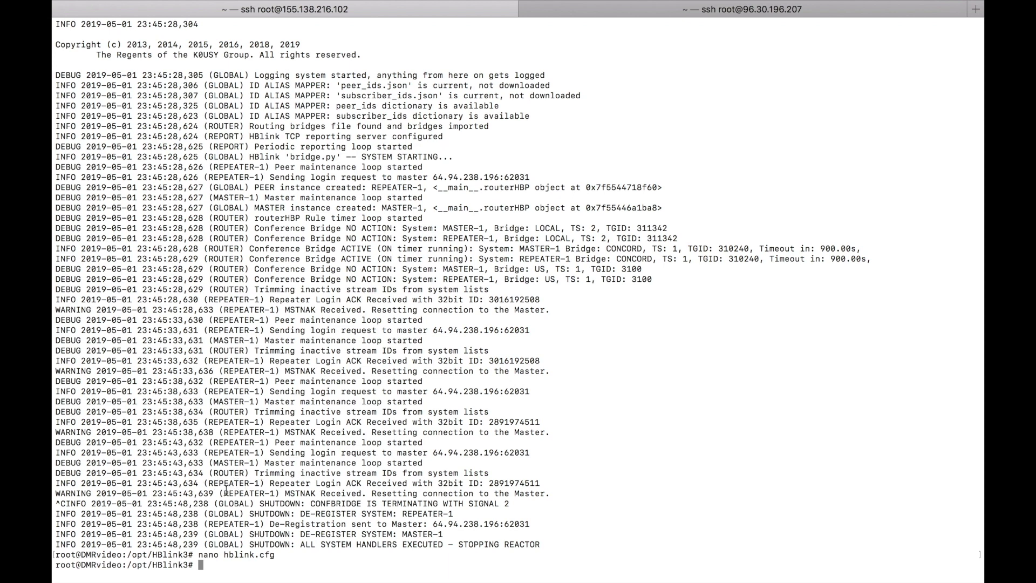
{"action": "key", "text": "Up"}
{"action": "key", "text": "Up"}
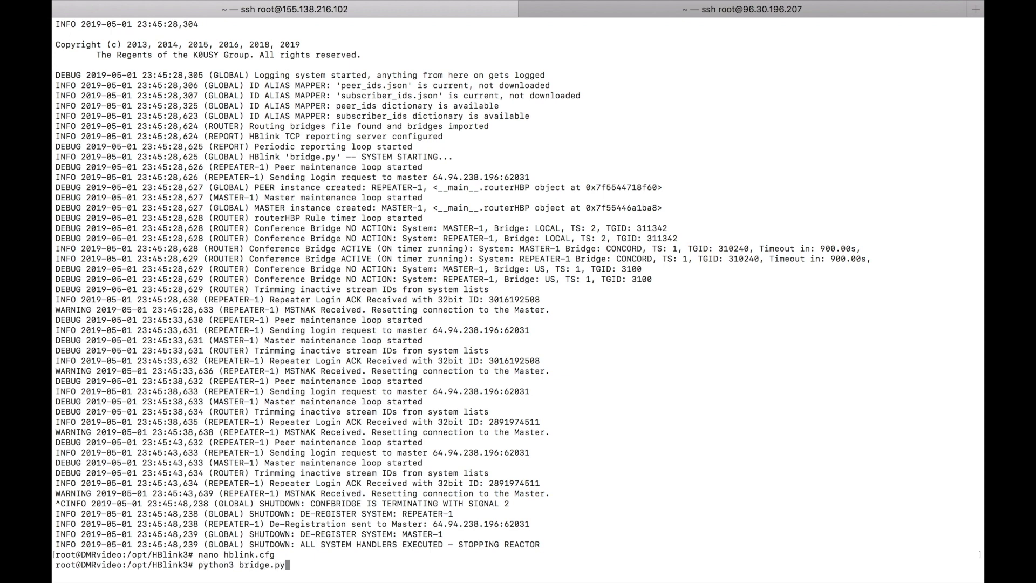
Step: Rerun python3 bridge.py, confirm the repeater connects with the new passphrase, then stop it
{"action": "key", "text": "Return"}
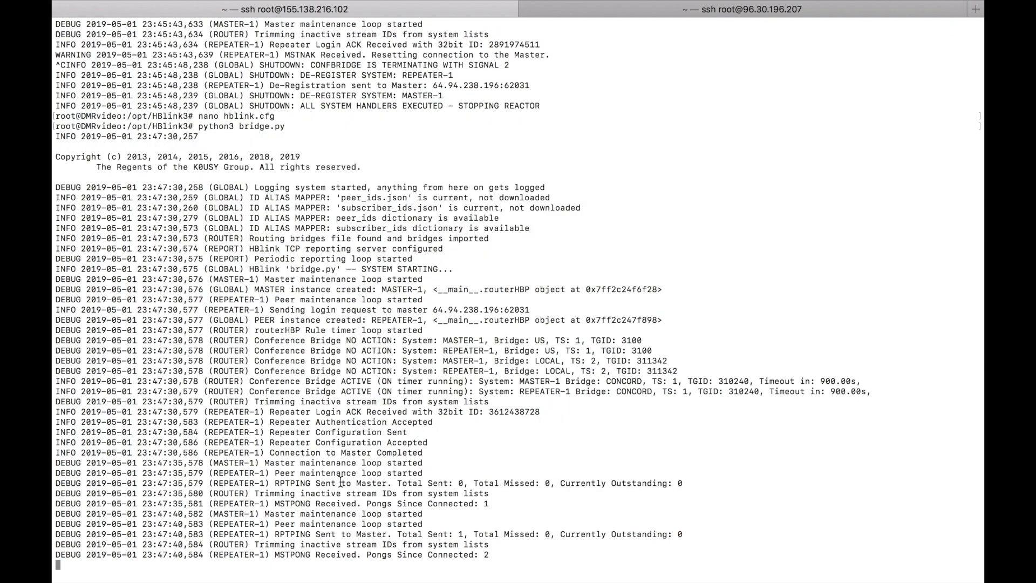
{"action": "key", "text": "ctrl+c"}
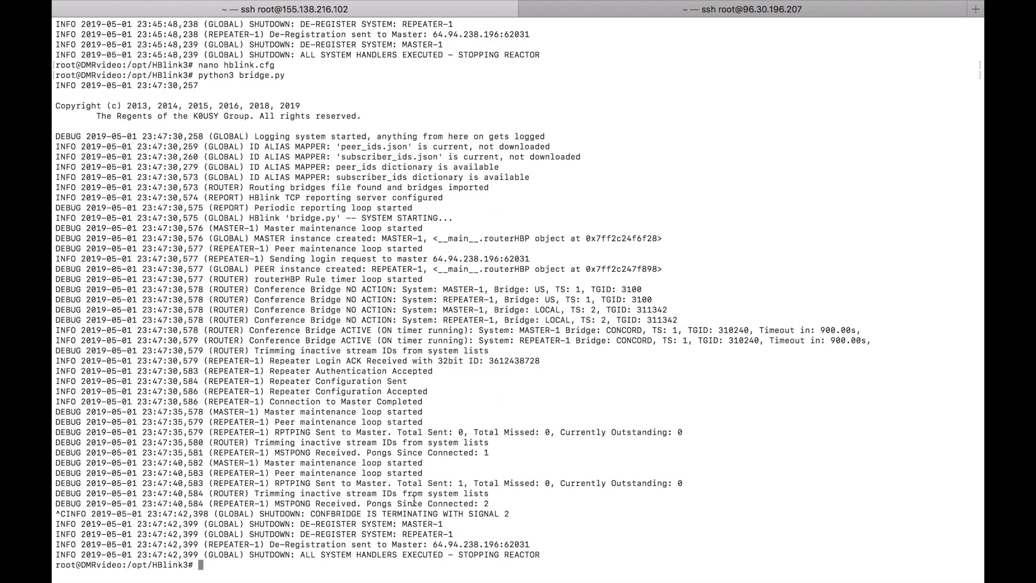